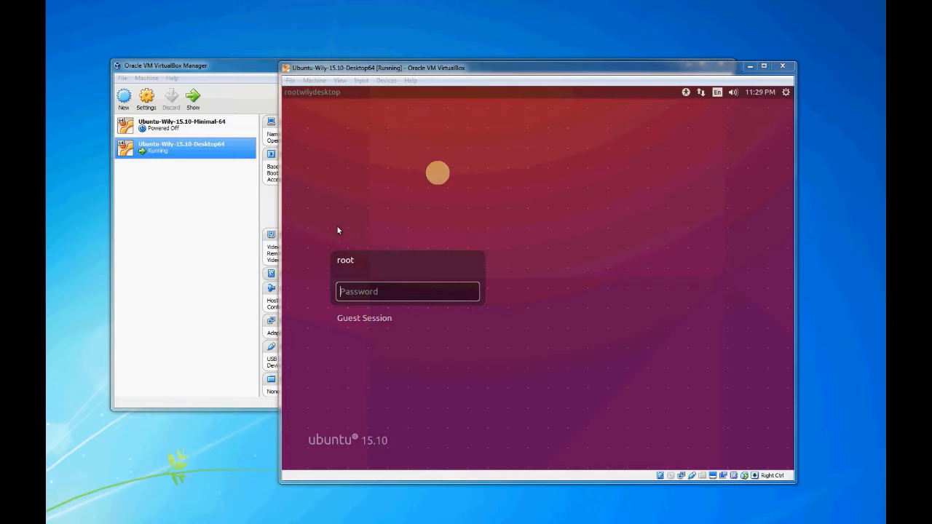
# Maximize the VM window, log in to the Ubuntu guest with the account password, then restore the window.
pyautogui.doubleClick(501, 64)
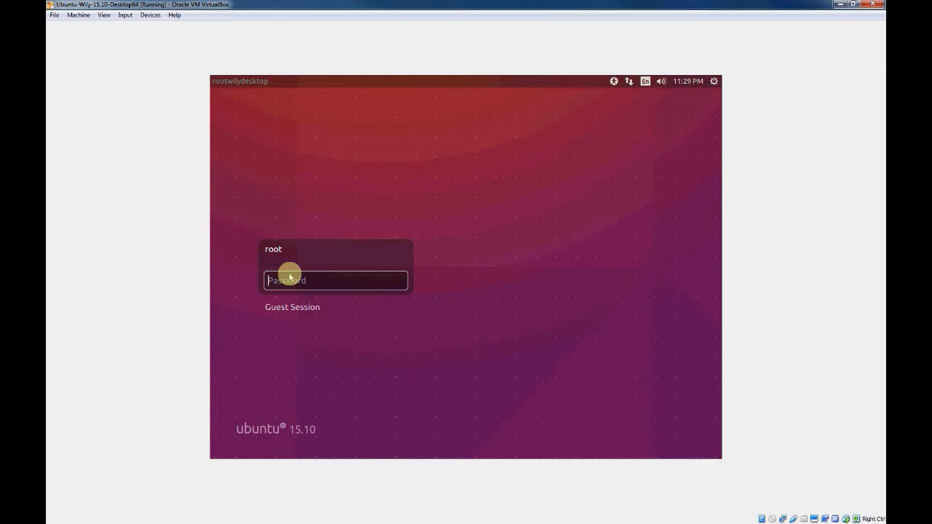
pyautogui.write('password')
pyautogui.press('Return')
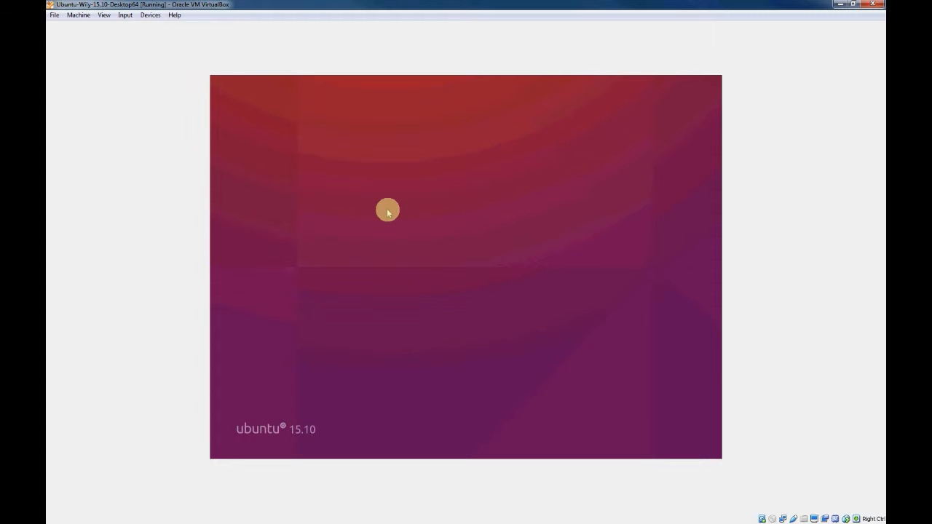
pyautogui.doubleClick(356, 5)
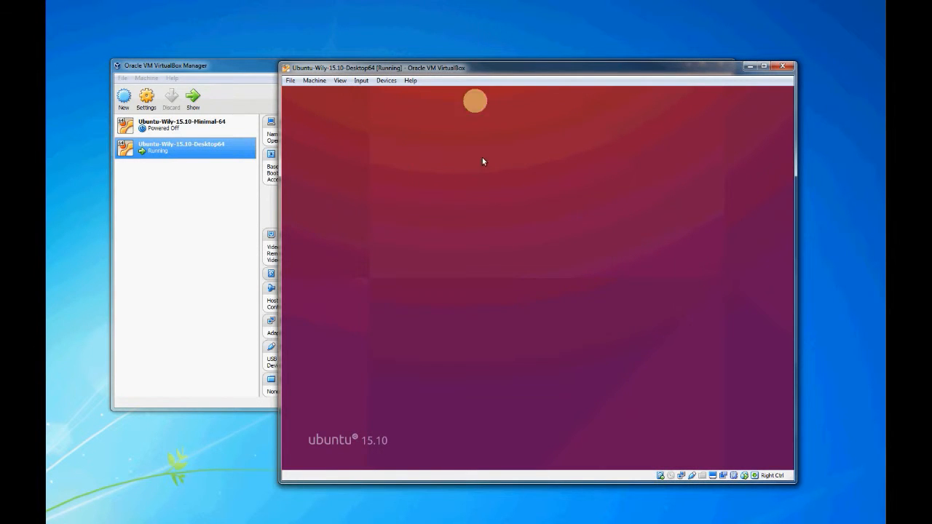
# Maximize the VM window so the loaded Ubuntu desktop fills the screen.
pyautogui.doubleClick(445, 66)
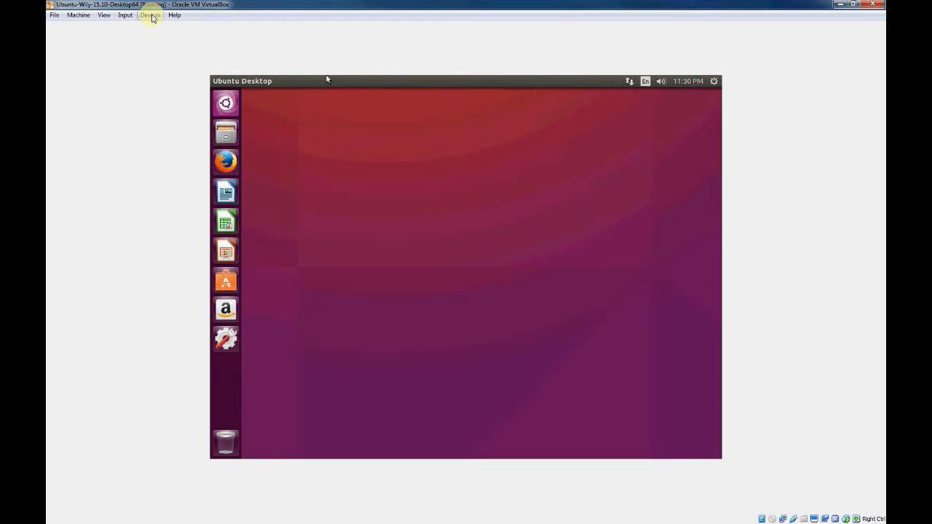
# Insert the Guest Additions CD image from the Devices menu and run its autorun installer.
pyautogui.click(150, 16)
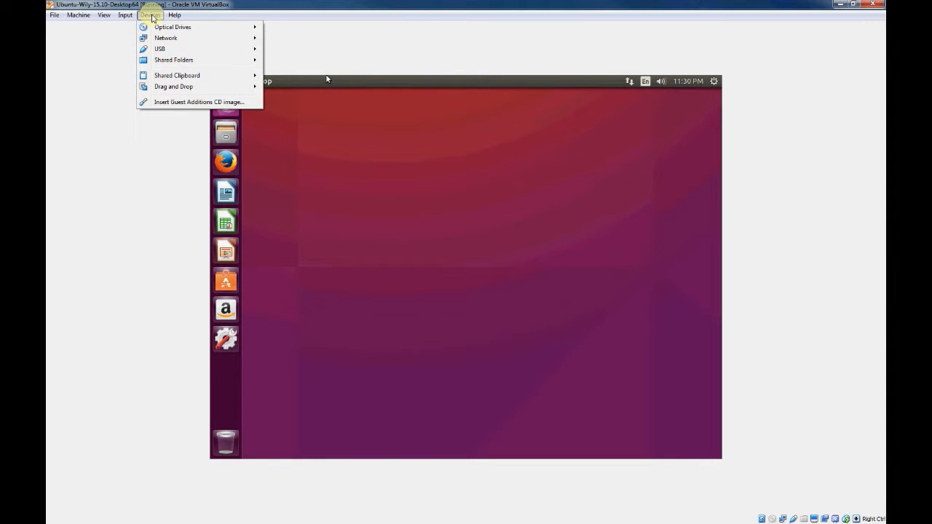
pyautogui.click(185, 105)
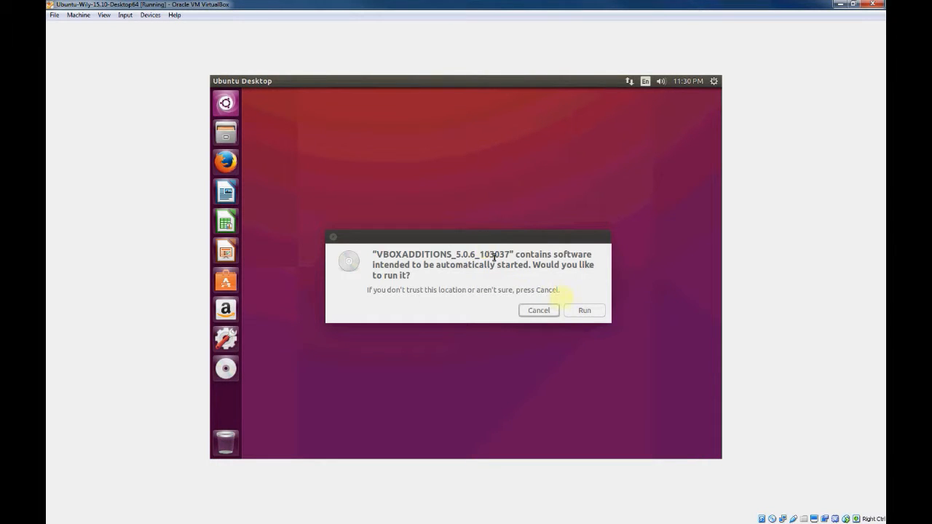
pyautogui.moveTo(402, 246); pyautogui.dragTo(372, 176)
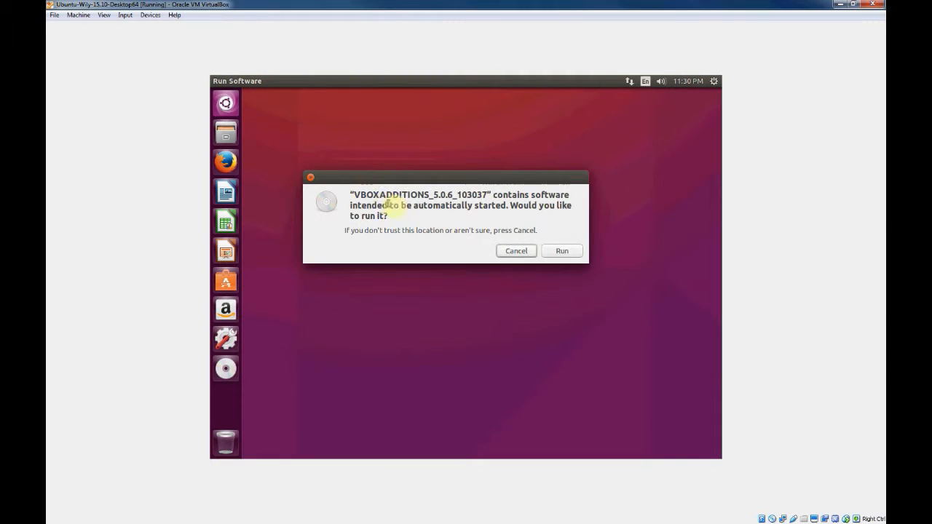
pyautogui.click(552, 250)
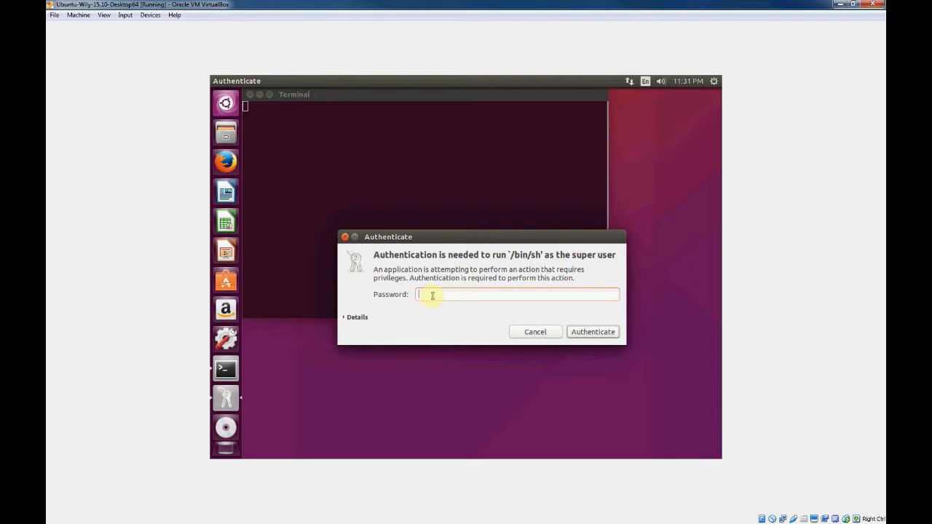
# Authenticate with the administrator password, let Guest Additions install, then close the finished terminal.
pyautogui.write('•••••')
pyautogui.press('Return')
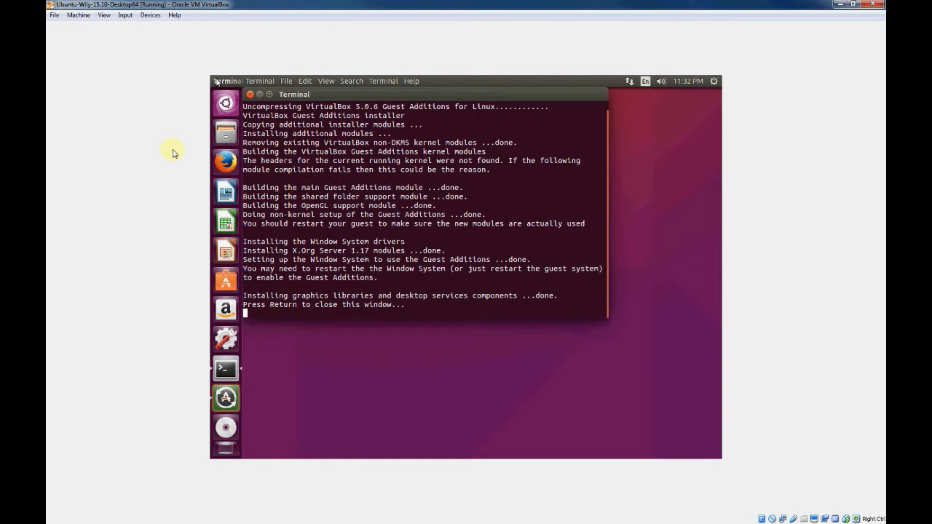
pyautogui.press('Return')
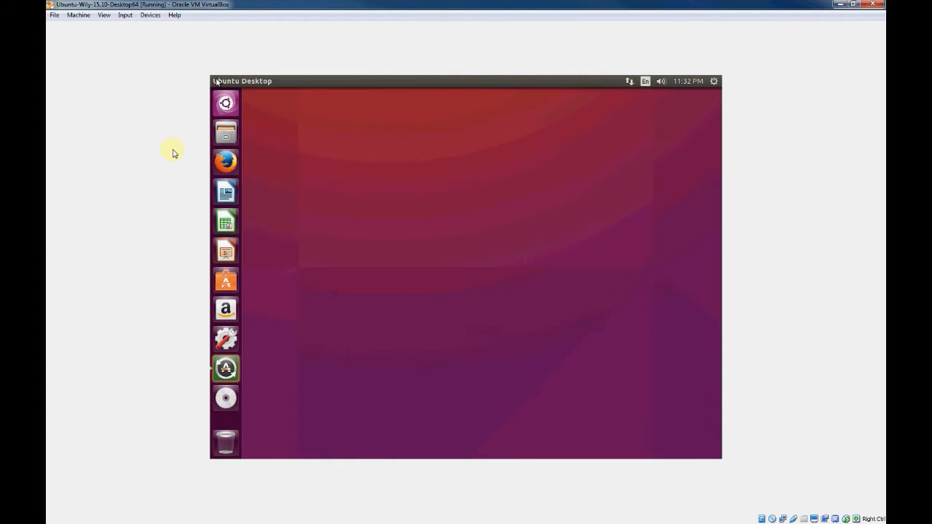
# Power off the Ubuntu guest via File > Close with 'Power off the machine' chosen.
pyautogui.doubleClick(364, 4)
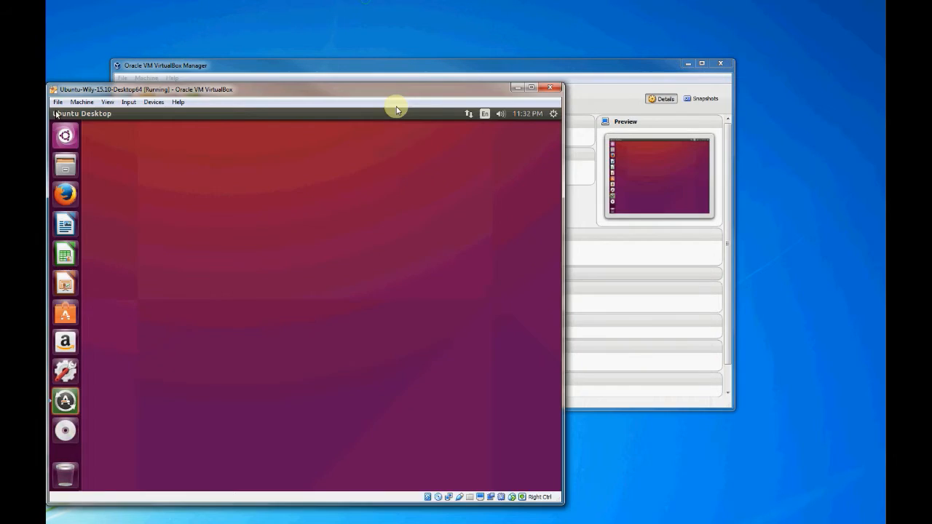
pyautogui.doubleClick(442, 85)
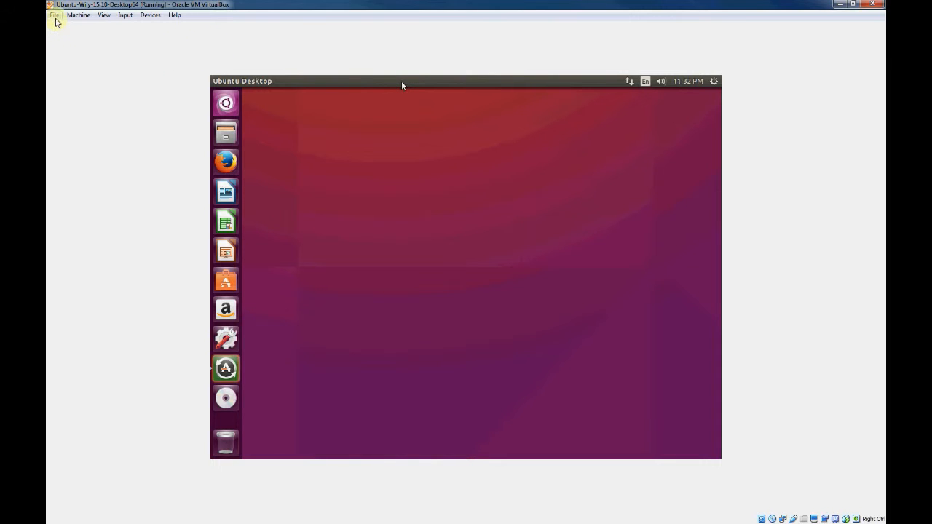
pyautogui.click(54, 15)
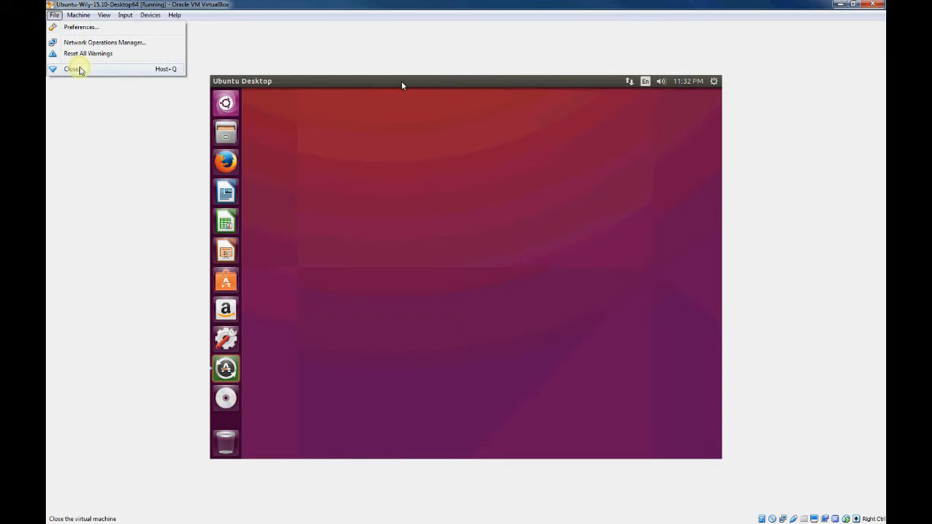
pyautogui.click(77, 67)
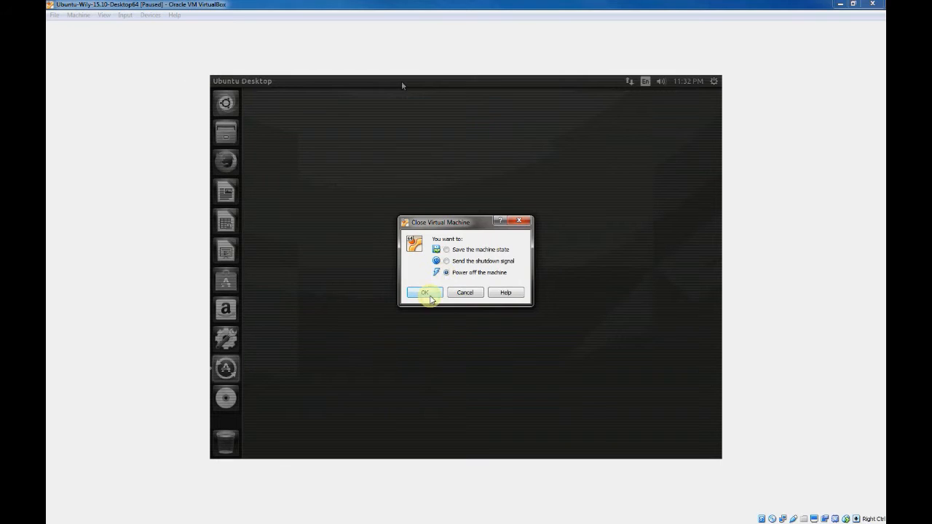
pyautogui.click(434, 294)
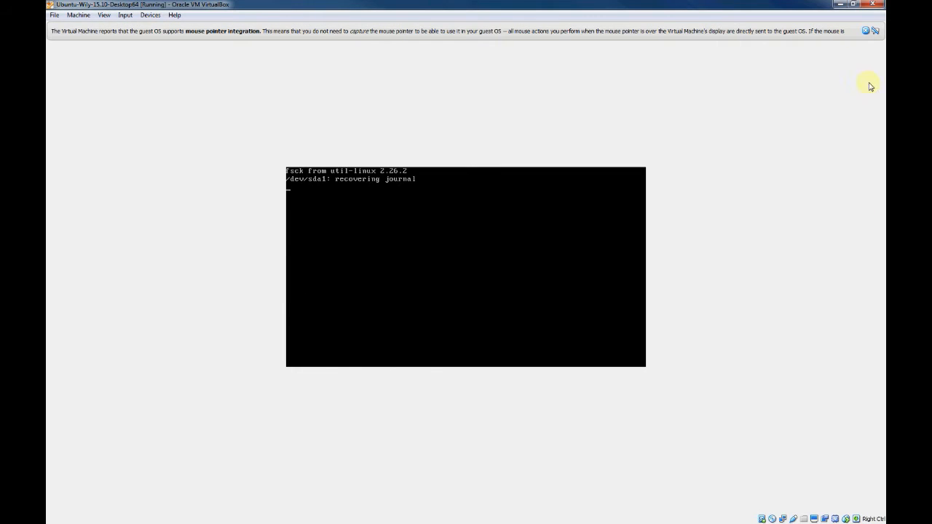
# Dismiss the integration notice bar while the guest boots to its login screen.
pyautogui.click(866, 31)
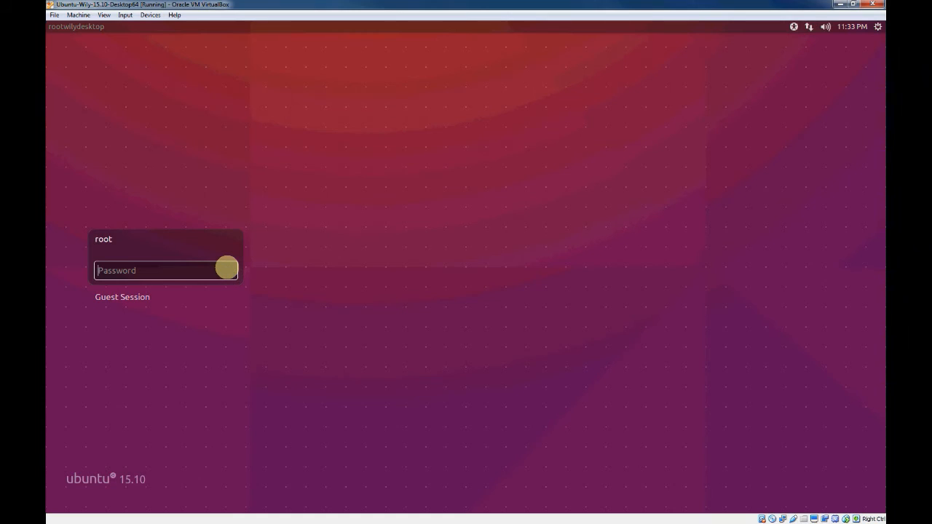
# Log back in to the Ubuntu guest with the account password, correcting typos along the way.
pyautogui.write('•••••••••')
pyautogui.press('BackSpace')
pyautogui.press('BackSpace')
pyautogui.press('BackSpace')
pyautogui.press('BackSpace')
pyautogui.press('BackSpace')
pyautogui.press('BackSpace')
pyautogui.press('BackSpace')
pyautogui.press('BackSpace')
pyautogui.write('•••••')
pyautogui.press('BackSpace')
pyautogui.press('BackSpace')
pyautogui.press('BackSpace')
pyautogui.press('BackSpace')
pyautogui.press('BackSpace')
pyautogui.write('•••••')
pyautogui.press('Return')
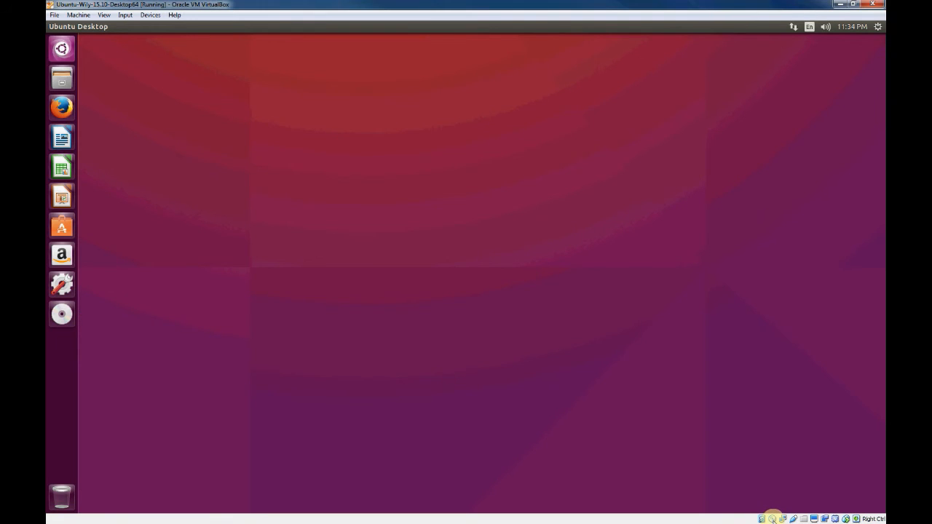
# Remove the Guest Additions disk from the virtual optical drive using Force Unmount.
pyautogui.click(773, 518)
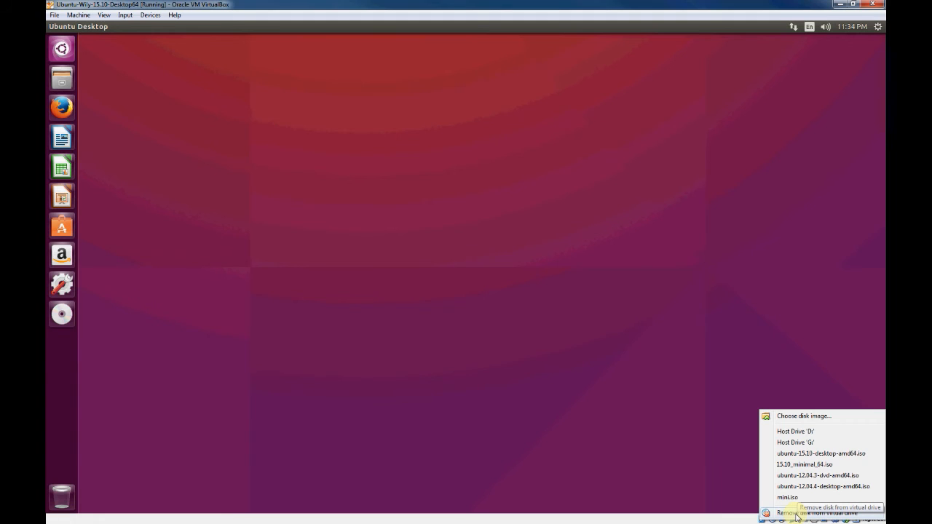
pyautogui.click(797, 514)
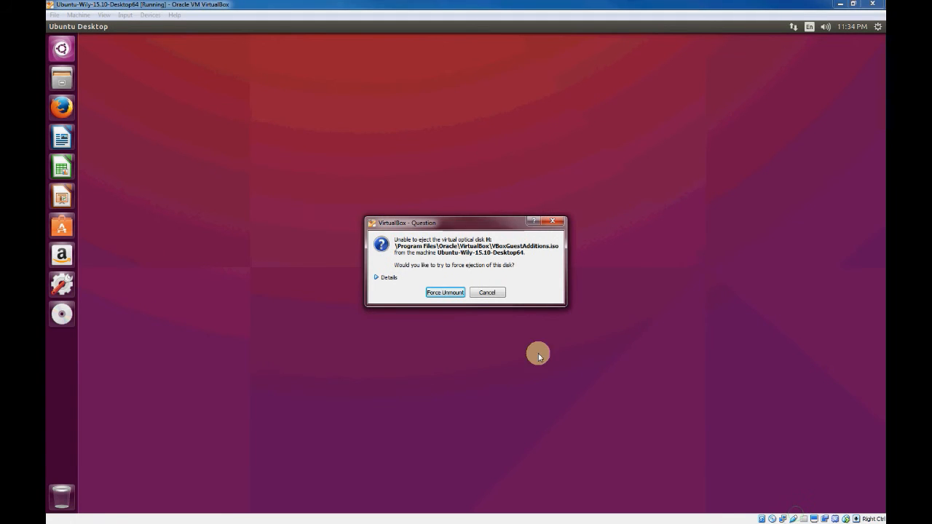
pyautogui.click(455, 292)
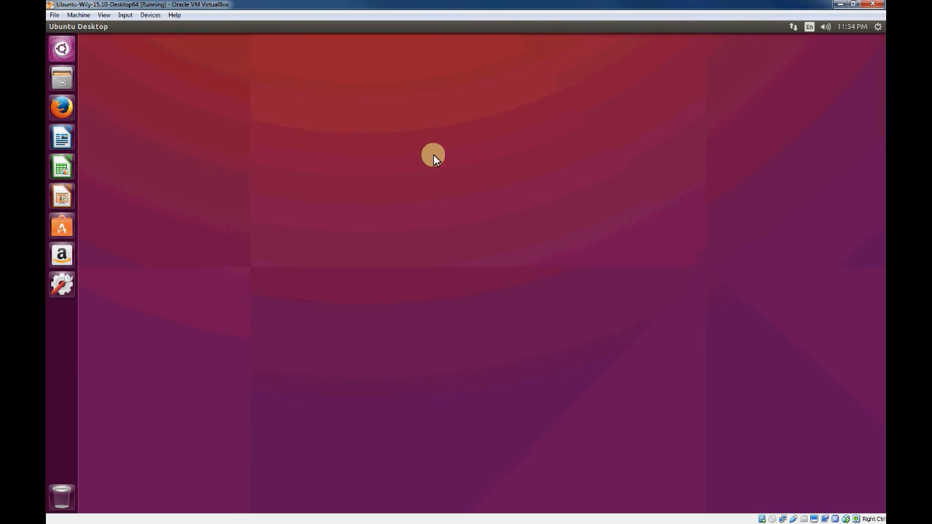
# In a new terminal, run pwd, ls -la and mkdir tmp in /home/ubuntu.
pyautogui.hotkey('ctrl', 'alt', 't')
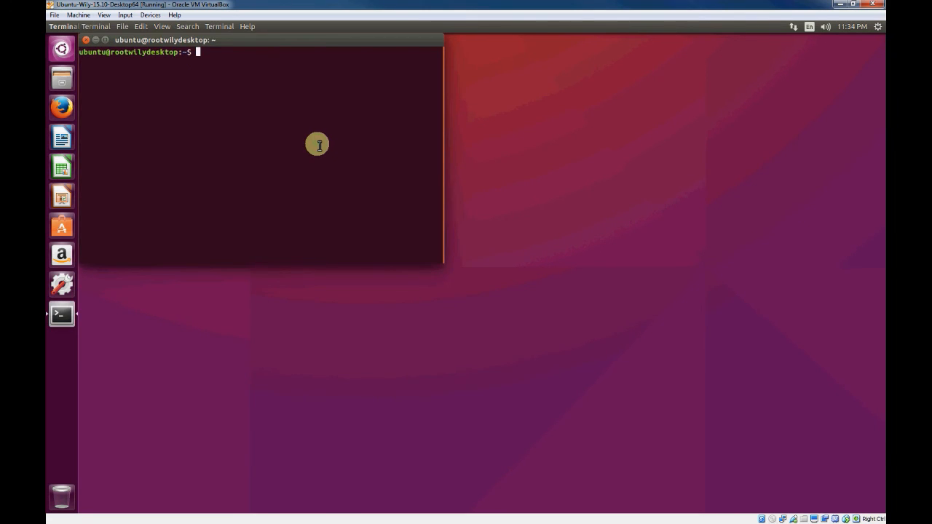
pyautogui.write('pwd')
pyautogui.press('Return')
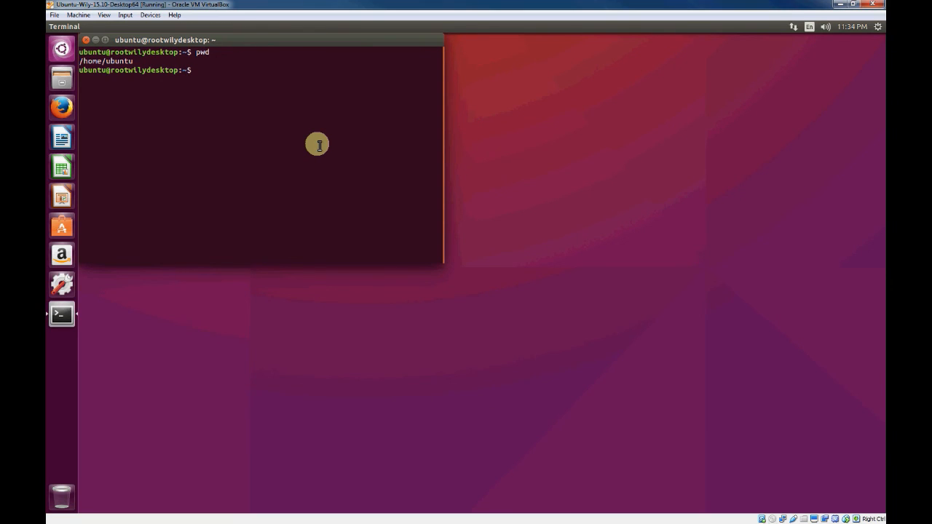
pyautogui.write('ls -la')
pyautogui.press('Return')
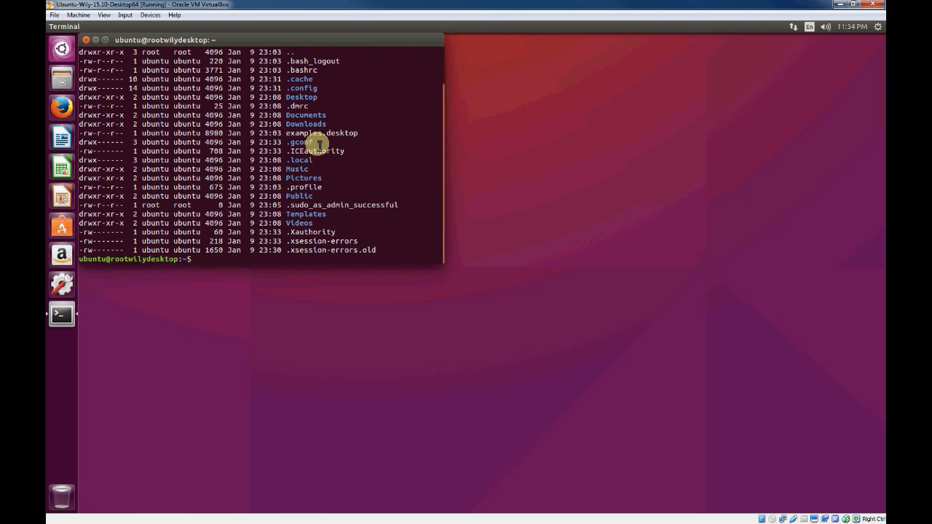
pyautogui.write('mkdir tmp')
pyautogui.press('Return')
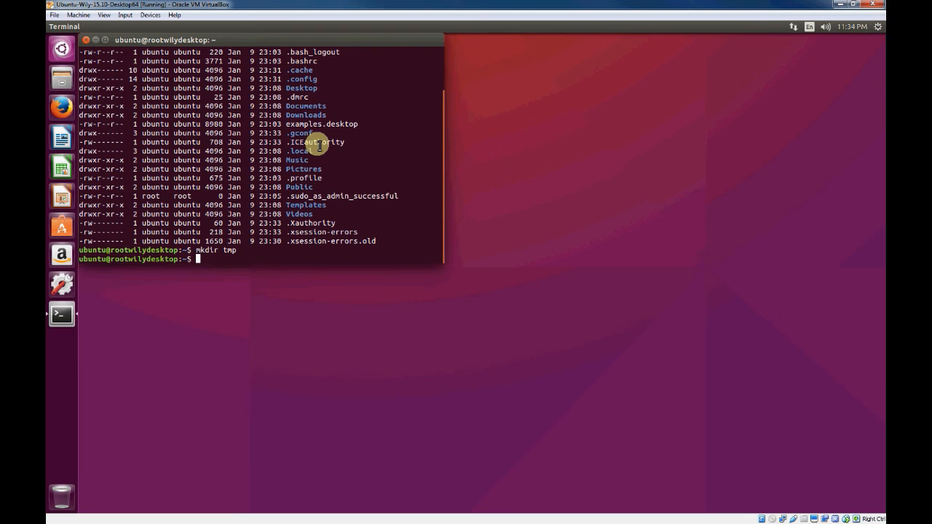